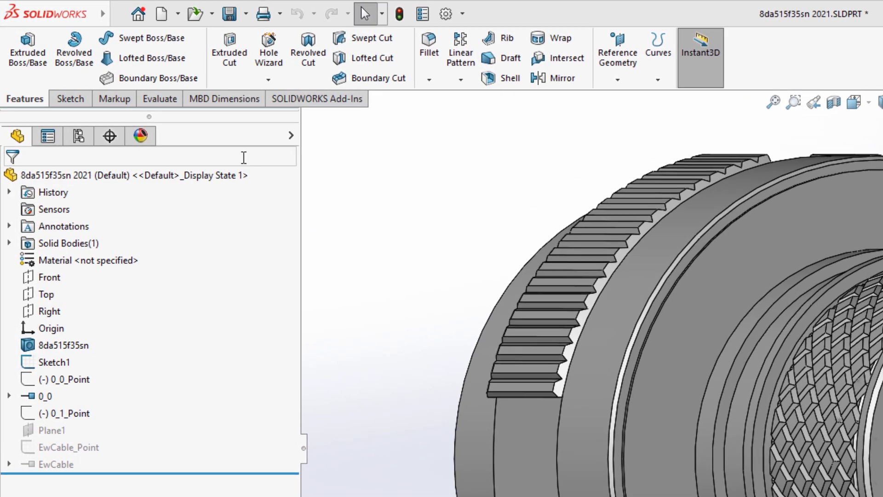
Step: Open Create CPoint with manufacturer part from SOLIDWORKS Electrical for part 1771749 Phoenix Contact
{"action": "mouse_move", "coordinate": [102, 14]}
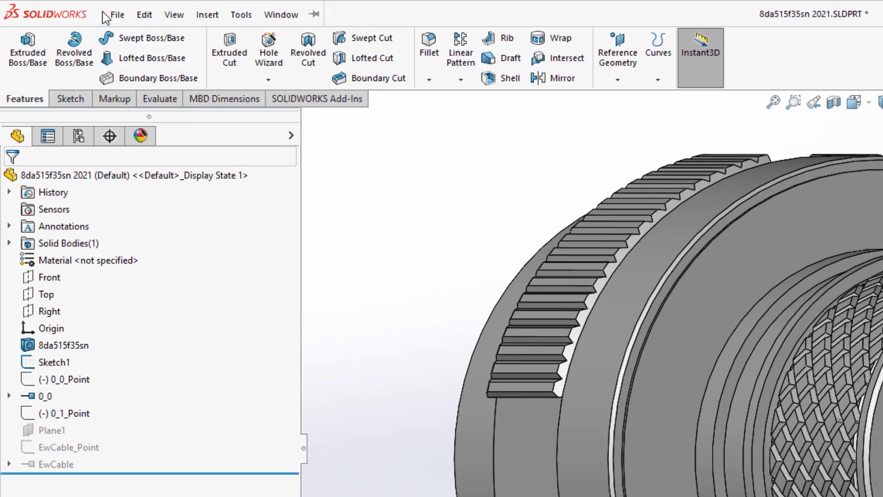
{"action": "left_click", "coordinate": [240, 15]}
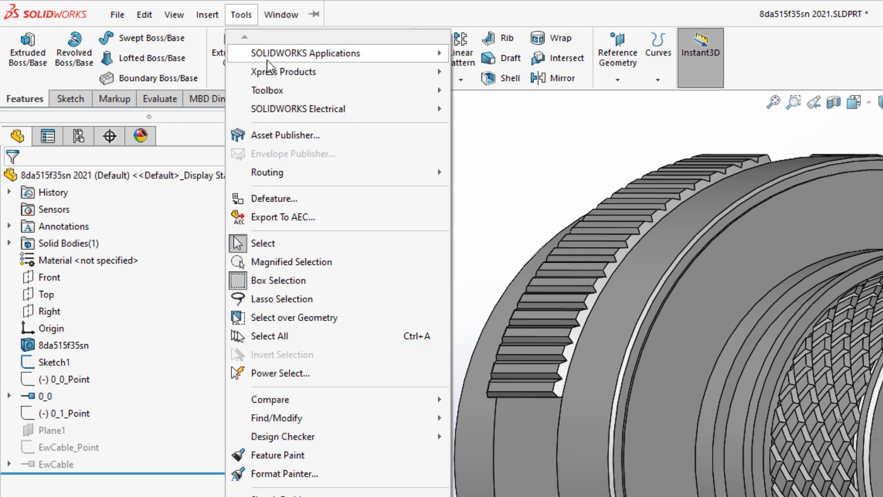
{"action": "mouse_move", "coordinate": [295, 116]}
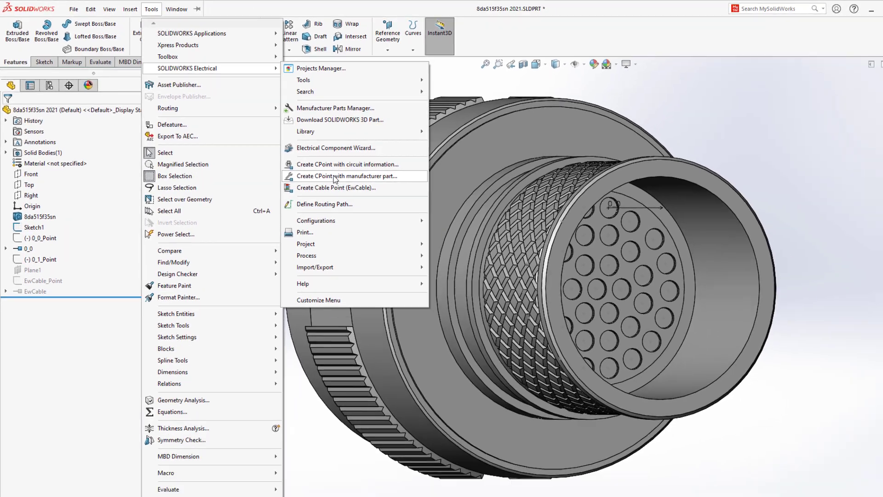
{"action": "left_click", "coordinate": [532, 280]}
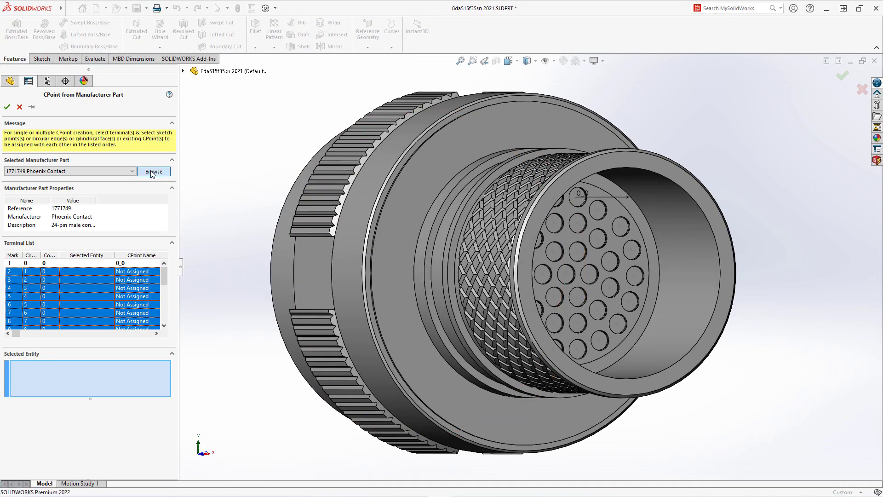
{"action": "left_click", "coordinate": [152, 173]}
{"action": "left_click", "coordinate": [286, 238]}
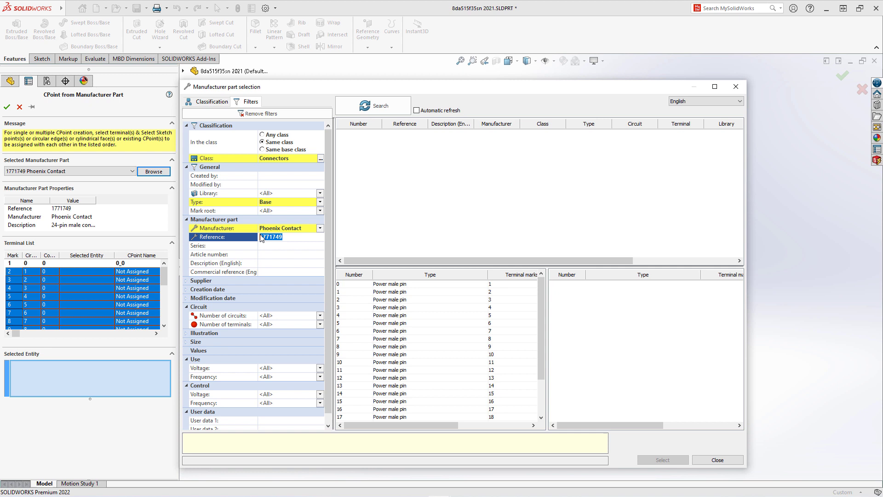
{"action": "left_click", "coordinate": [320, 228]}
{"action": "left_click_drag", "start_coordinate": [319, 281], "coordinate": [321, 237]}
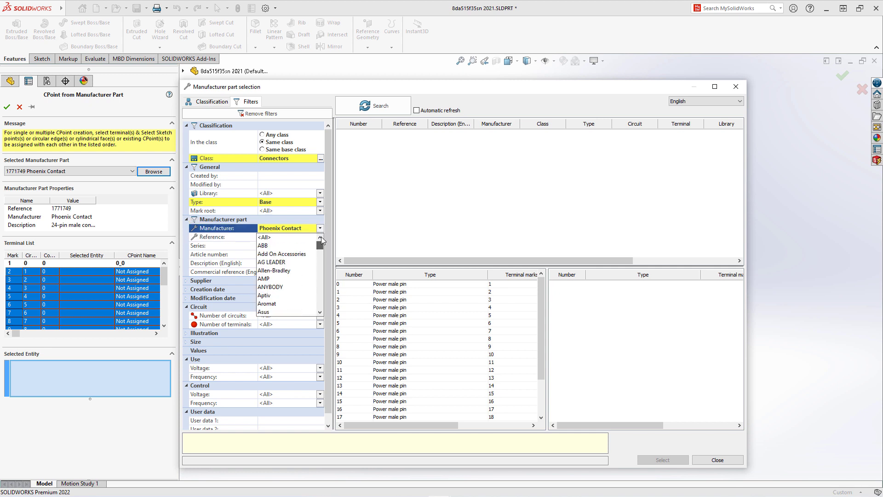
{"action": "left_click", "coordinate": [271, 238]}
{"action": "left_click", "coordinate": [372, 107]}
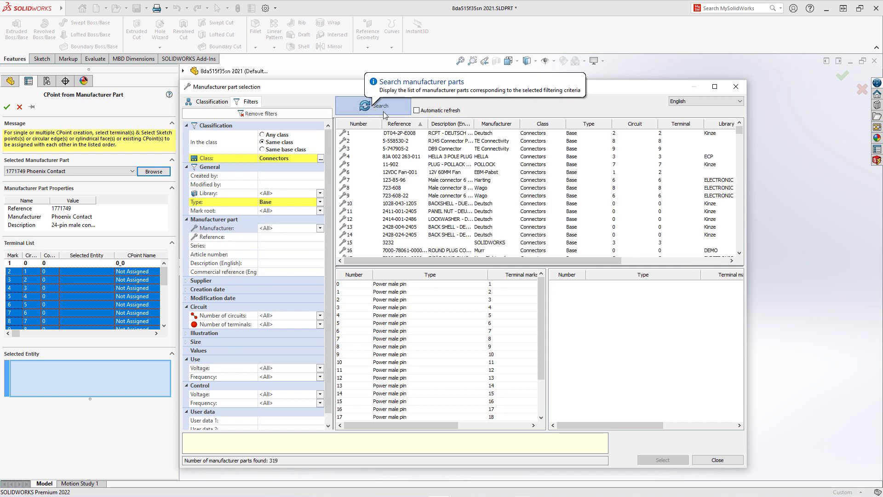
Step: Assign sketch points 9, 11 and 13 to terminals 1–3, creating CPoints 1_0, 2_0 and 3_0
{"action": "left_click", "coordinate": [741, 87]}
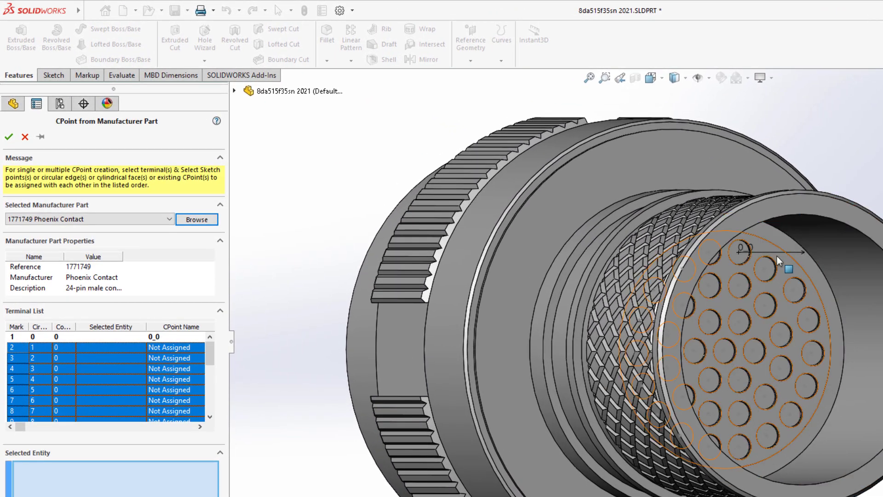
{"action": "left_click", "coordinate": [765, 269]}
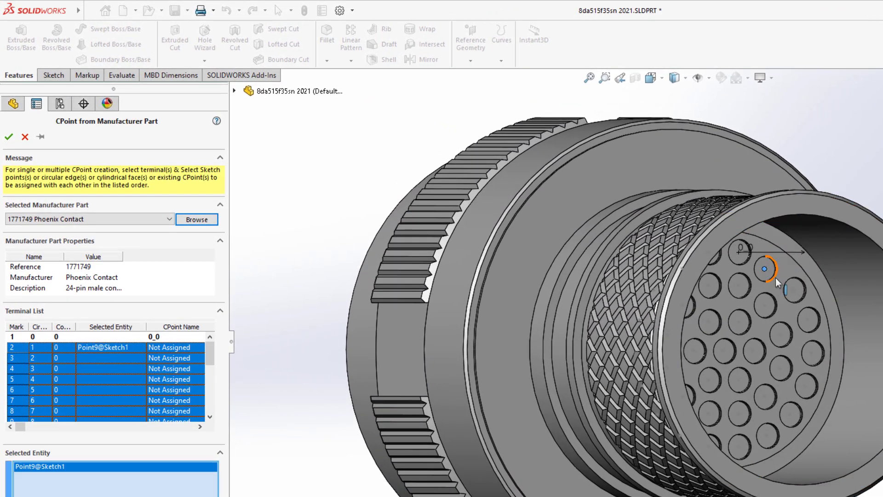
{"action": "left_click", "coordinate": [793, 290]}
{"action": "left_click", "coordinate": [808, 320]}
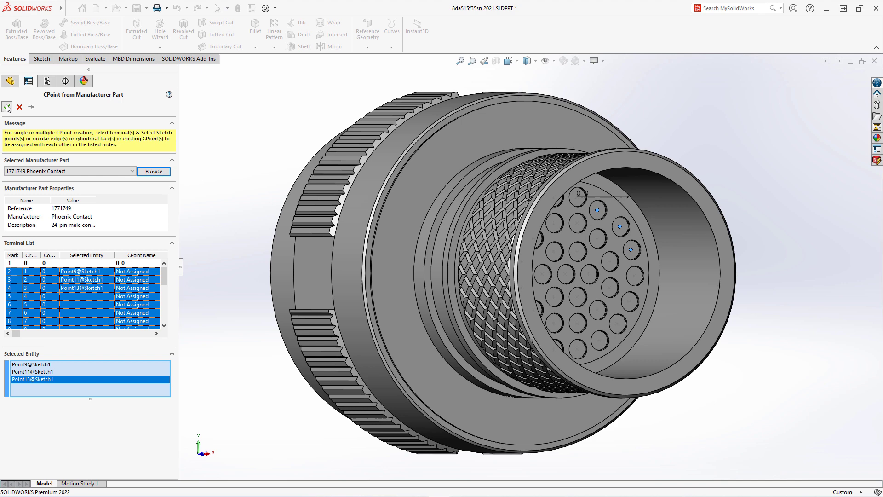
{"action": "left_click", "coordinate": [7, 107]}
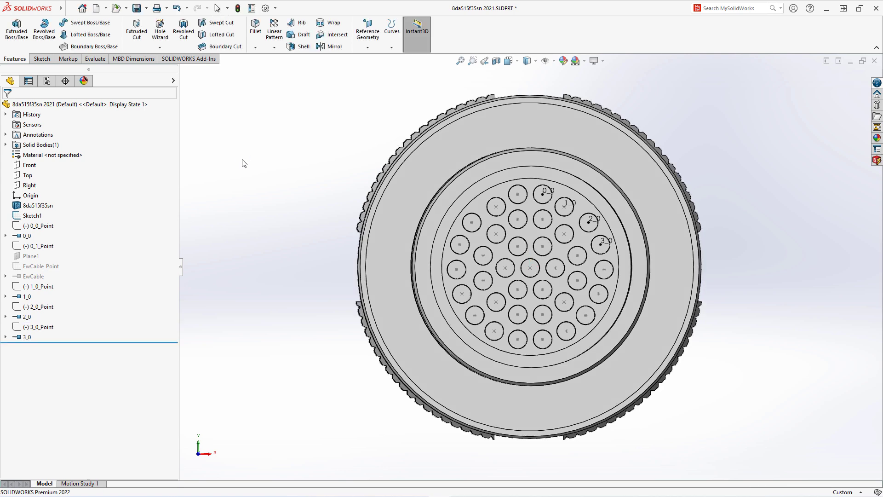
Step: Reopen Tools > SOLIDWORKS Electrical > Create CPoint with manufacturer part to review terminals 0–3
{"action": "middle_click_drag", "start_coordinate": [243, 164], "coordinate": [261, 175]}
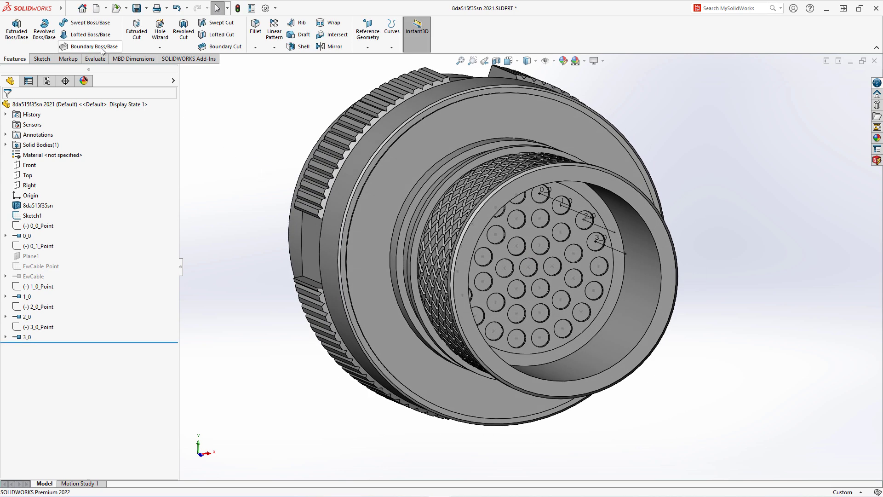
{"action": "left_click", "coordinate": [70, 8]}
{"action": "mouse_move", "coordinate": [121, 9]}
{"action": "mouse_move", "coordinate": [227, 64]}
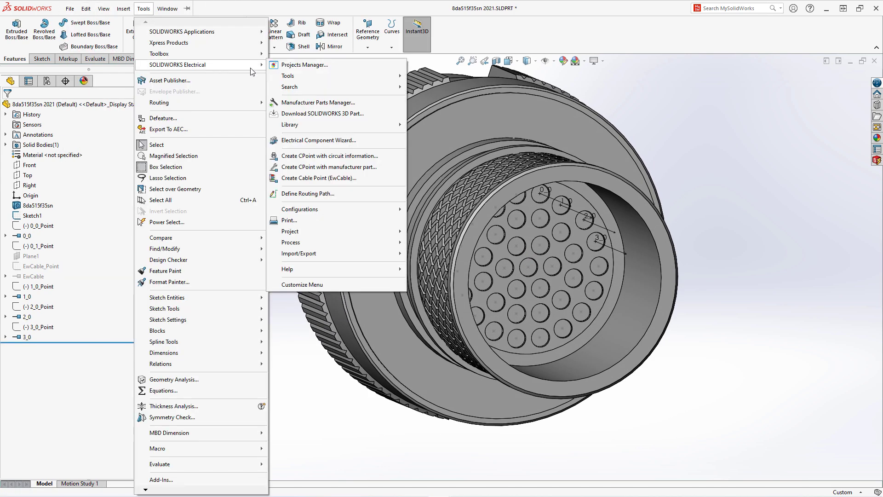
{"action": "left_click", "coordinate": [330, 166]}
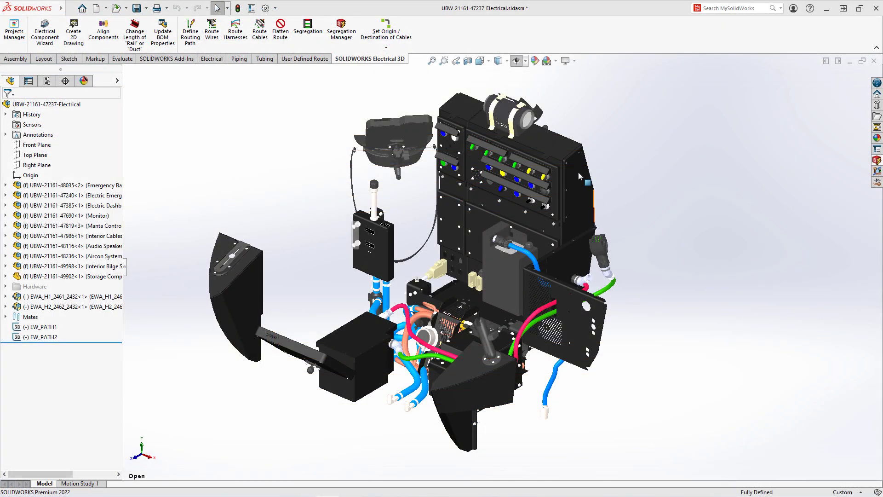
{"action": "left_click", "coordinate": [444, 61]}
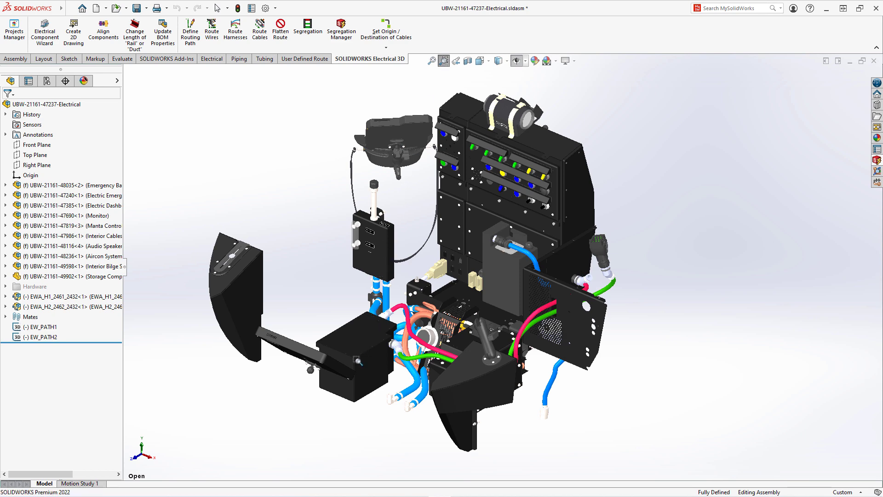
{"action": "left_click_drag", "start_coordinate": [358, 361], "coordinate": [438, 263]}
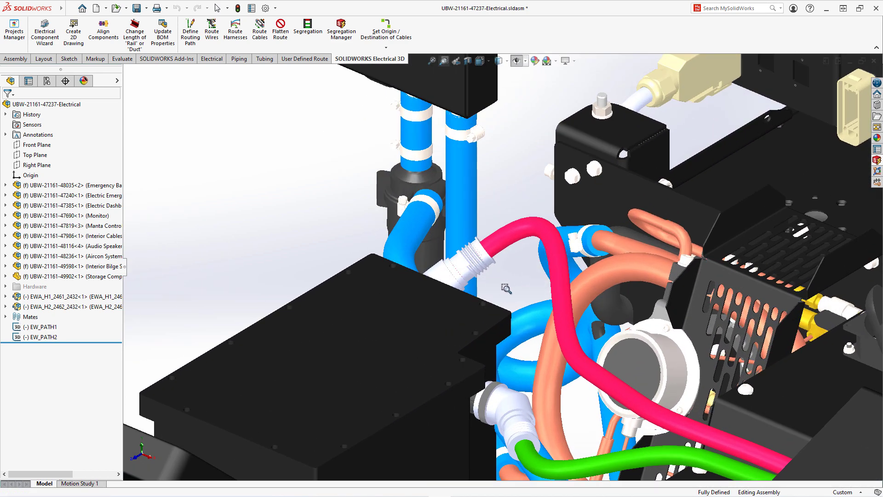
{"action": "middle_click_drag", "start_coordinate": [515, 285], "coordinate": [464, 276]}
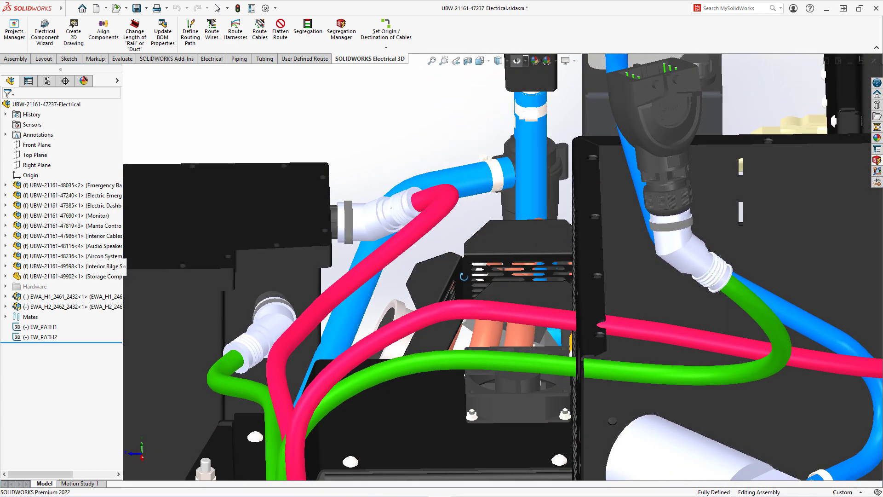
{"action": "key", "text": "Escape"}
Step: Browse the Design Library's routing > electrical > inline components
{"action": "left_click", "coordinate": [877, 105]}
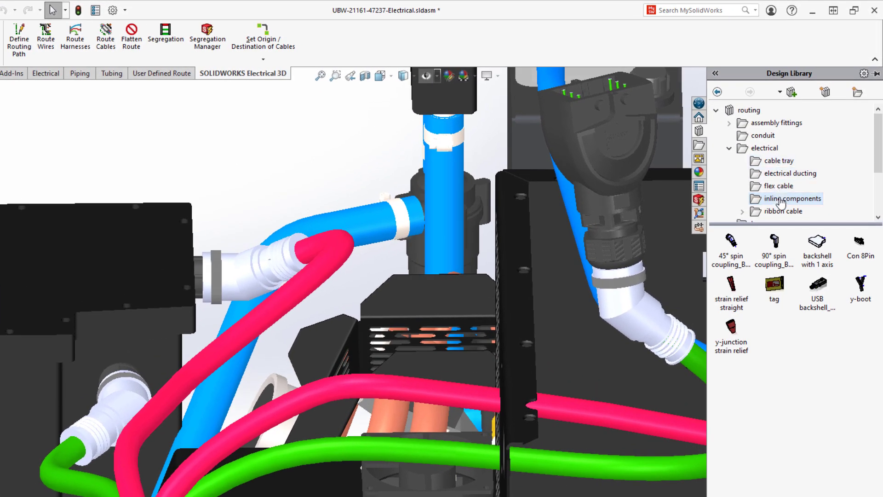
{"action": "mouse_move", "coordinate": [731, 241]}
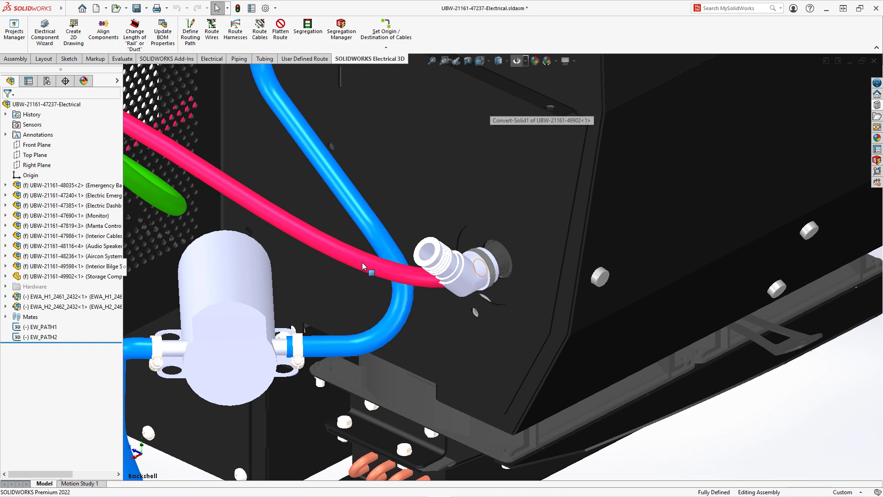
Step: Edit the red cable's route and open its route alignments showing Spline23 on Axis 1
{"action": "left_click", "coordinate": [363, 263]}
{"action": "right_click", "coordinate": [363, 262]}
{"action": "left_click", "coordinate": [391, 218]}
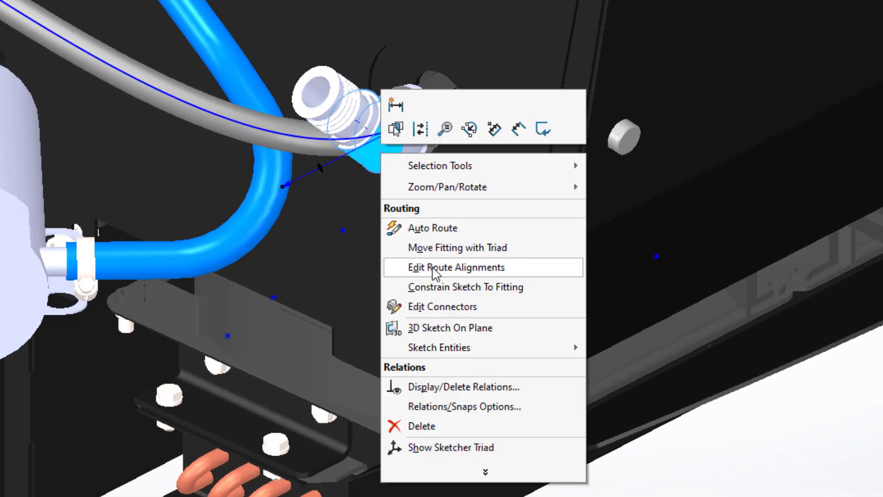
{"action": "left_click", "coordinate": [434, 269]}
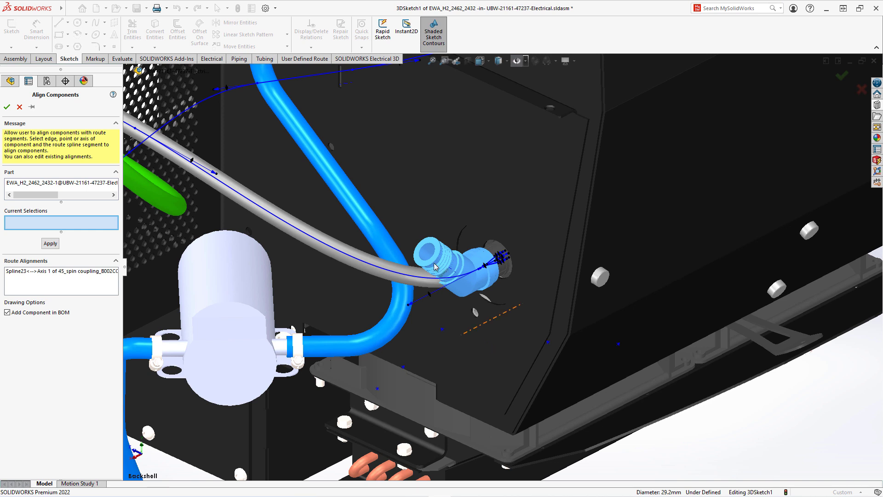
Step: Align Spline23 to the 45° spin coupling's Axis 1 and exit the route 3D sketch
{"action": "left_click", "coordinate": [361, 264]}
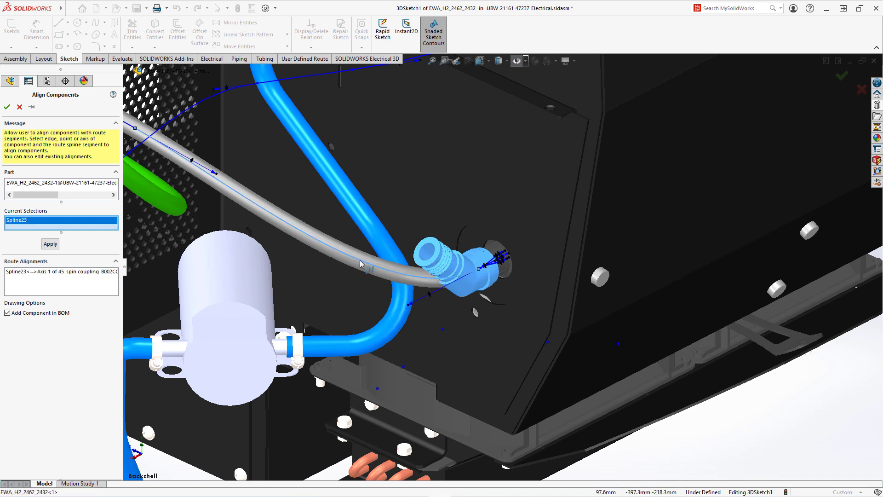
{"action": "left_click", "coordinate": [427, 254]}
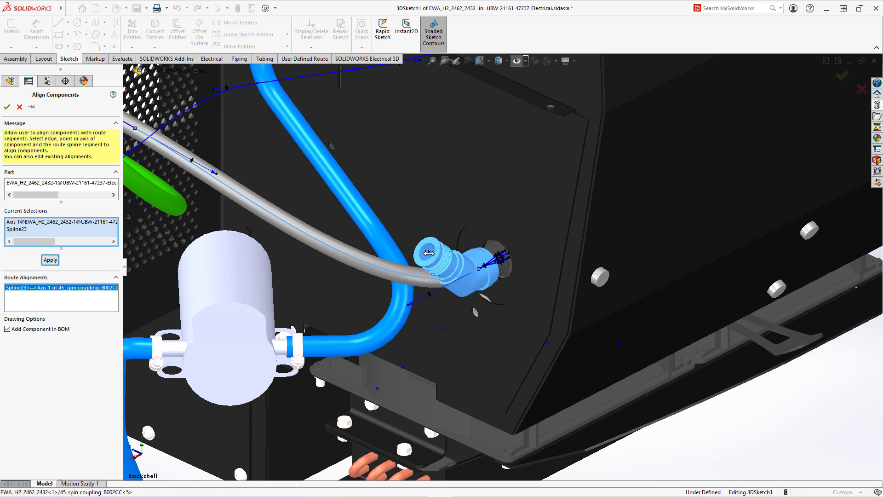
{"action": "left_click", "coordinate": [50, 260]}
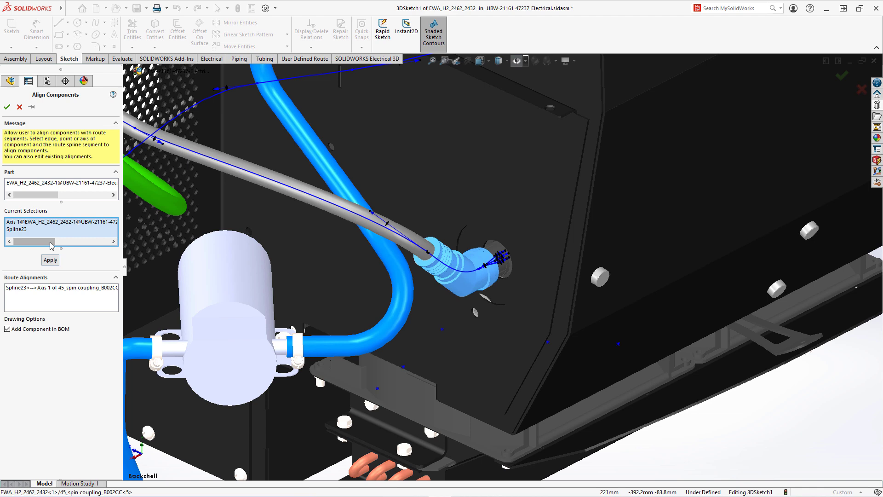
{"action": "left_click", "coordinate": [7, 106]}
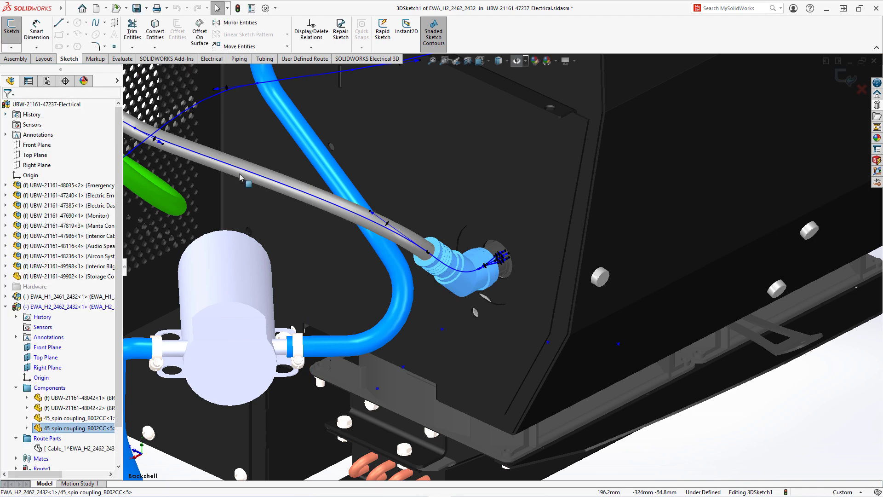
{"action": "left_click", "coordinate": [852, 83]}
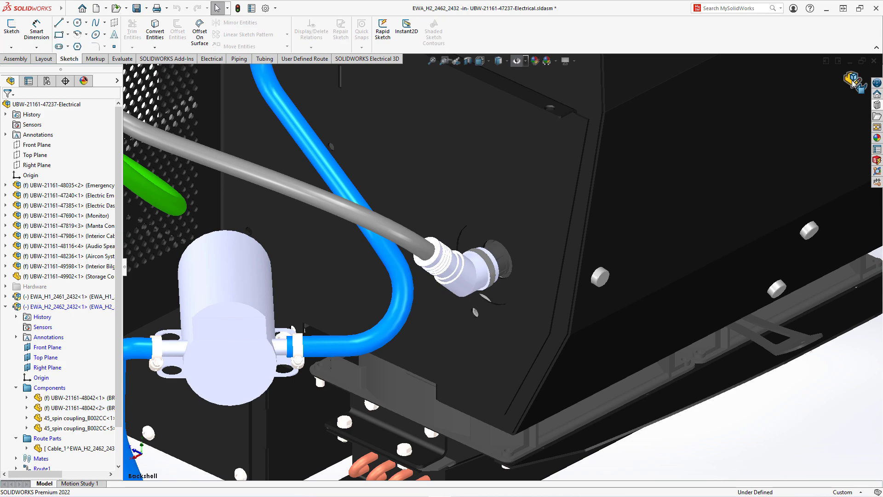
Step: Exit component editing and flatten harness EWA_H2_2462_2432-1 with Flatten Route
{"action": "left_click", "coordinate": [851, 83]}
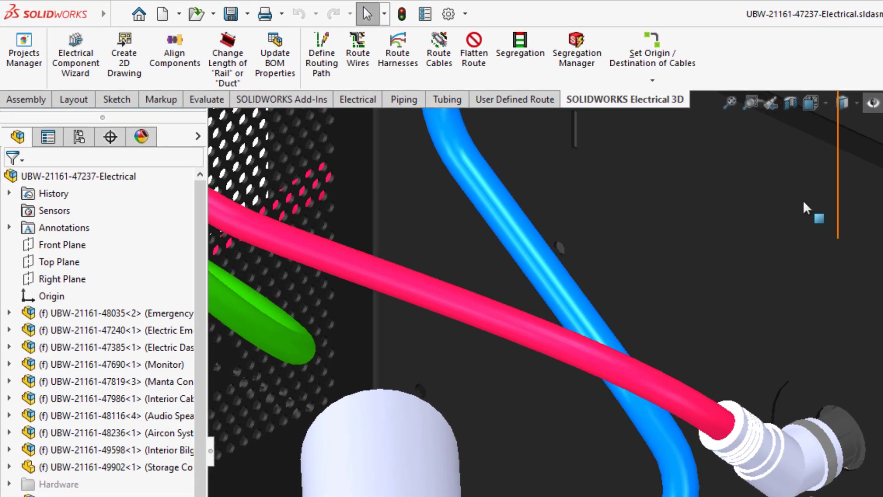
{"action": "left_click", "coordinate": [474, 51]}
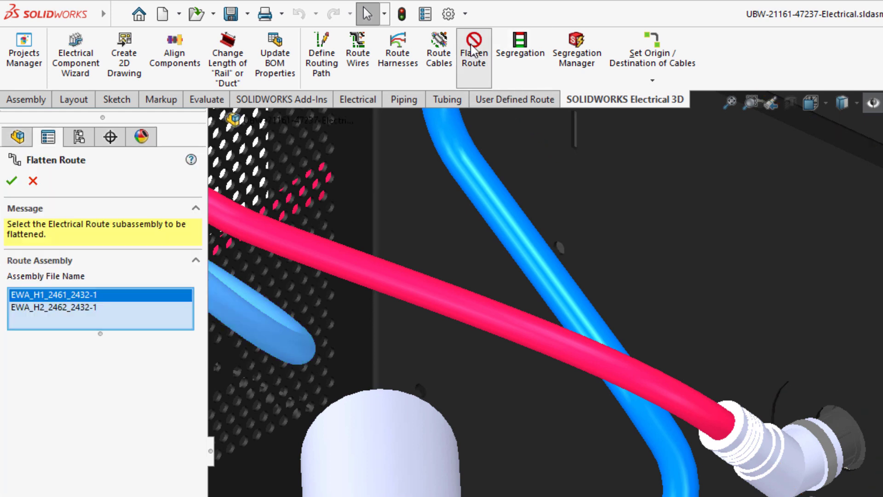
{"action": "left_click", "coordinate": [86, 307]}
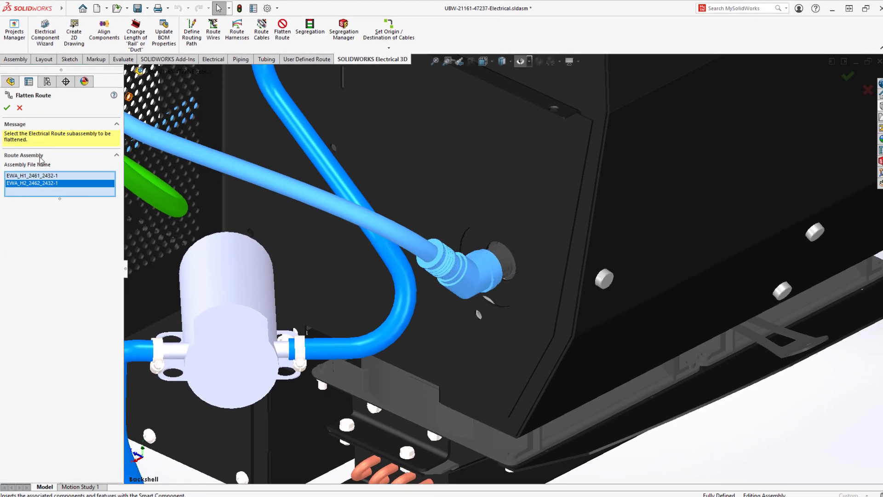
{"action": "left_click", "coordinate": [14, 109]}
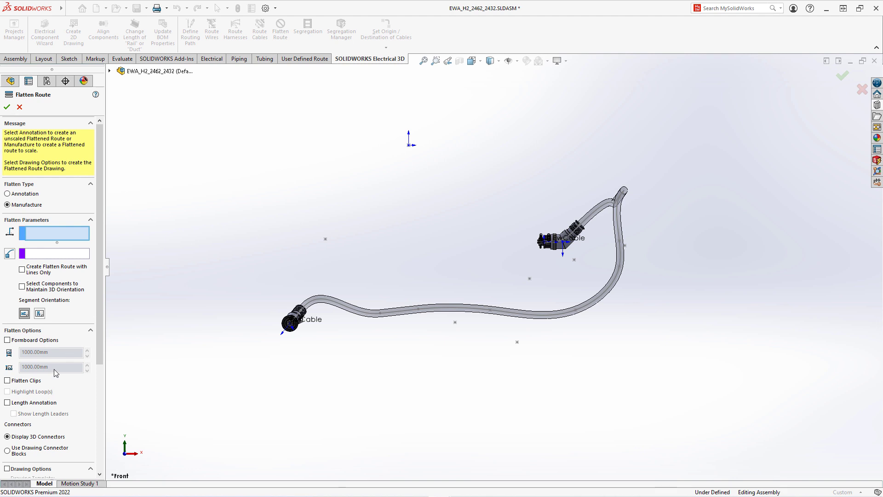
Step: Enable Drawing Options and accept Manufacture flattening to generate the harness drawing
{"action": "left_click", "coordinate": [7, 468]}
{"action": "left_click", "coordinate": [8, 108]}
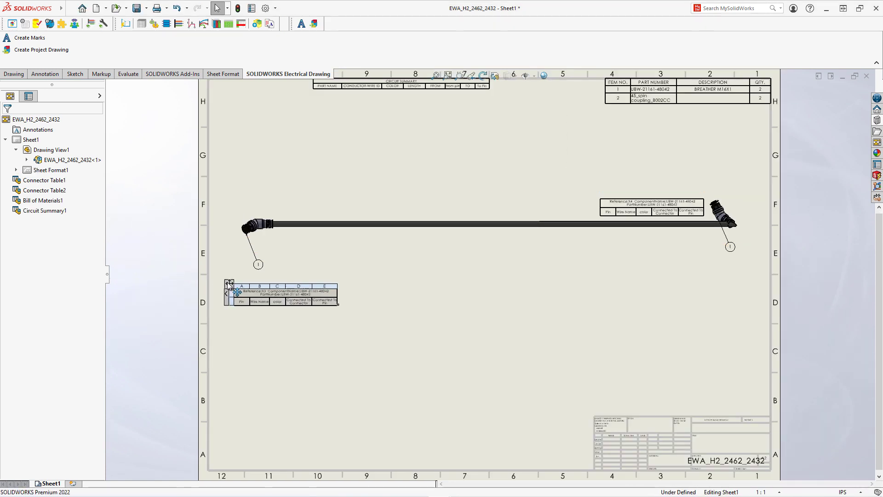
Step: Drag the right connector's balloon 1 up above its connector table
{"action": "left_click_drag", "start_coordinate": [729, 247], "coordinate": [688, 171]}
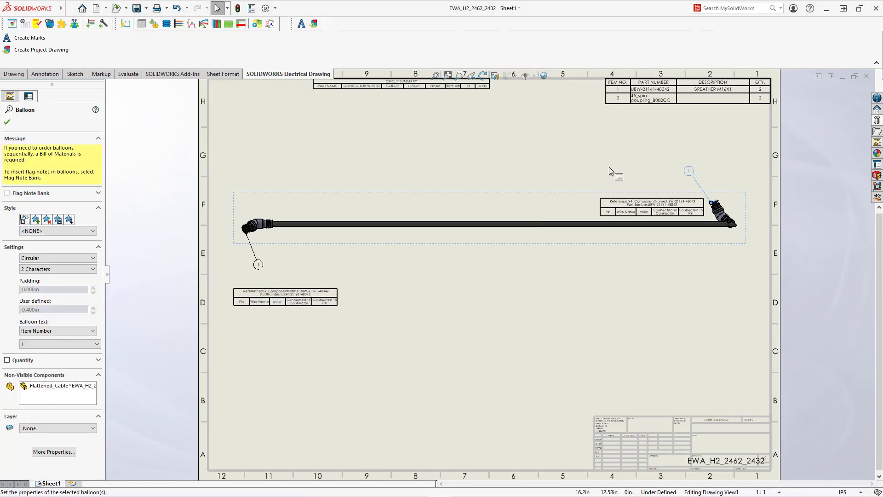